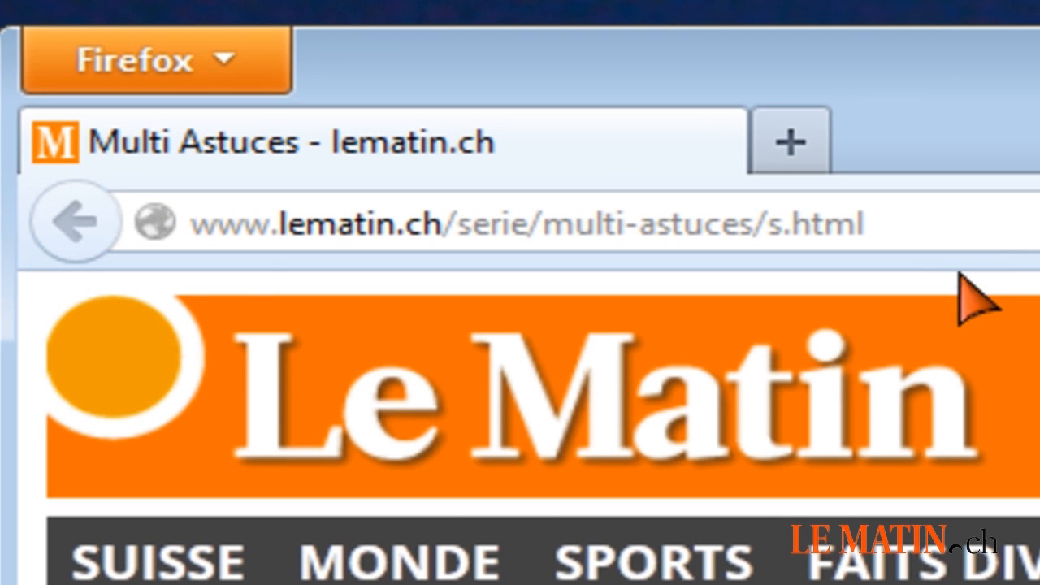
Go to the web address bit.ly/odacity.
click(313, 68)
text(bit.ly/odacity)
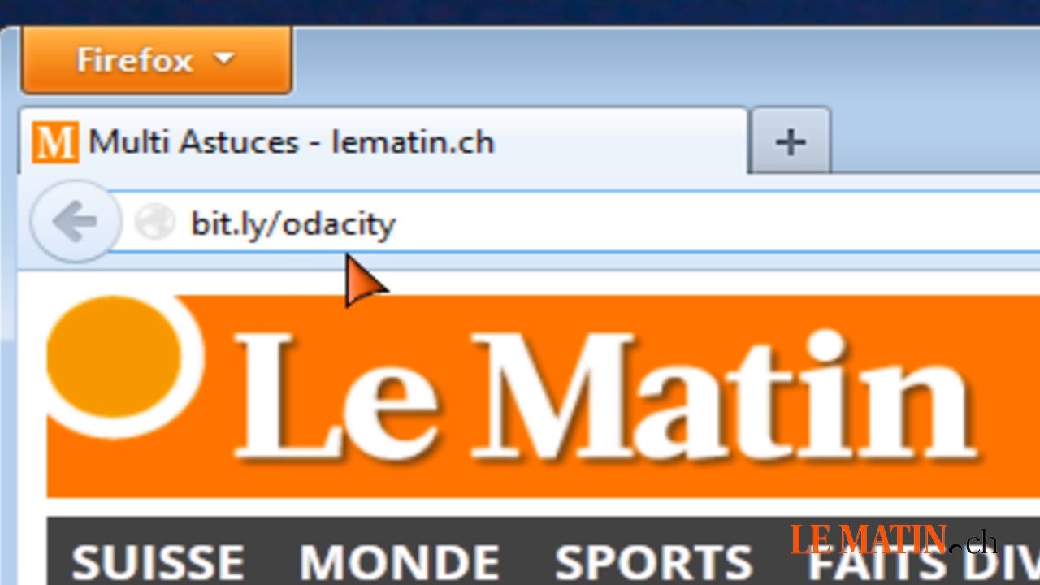
key(Return)
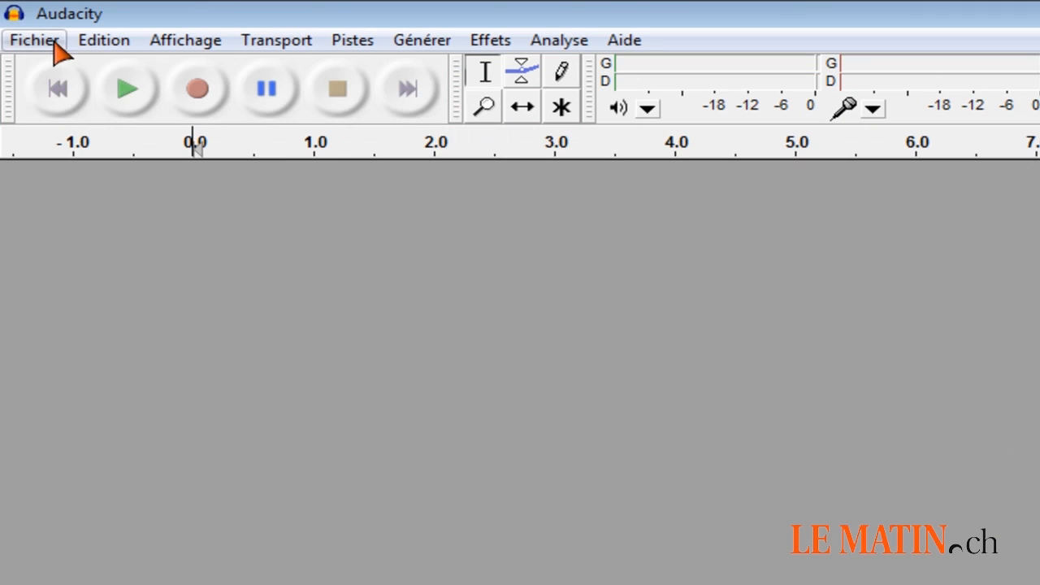
In Audacity, open Astuce - Exemple Bruit.wav from the Musique folder and listen to about its first 30 seconds.
click(53, 43)
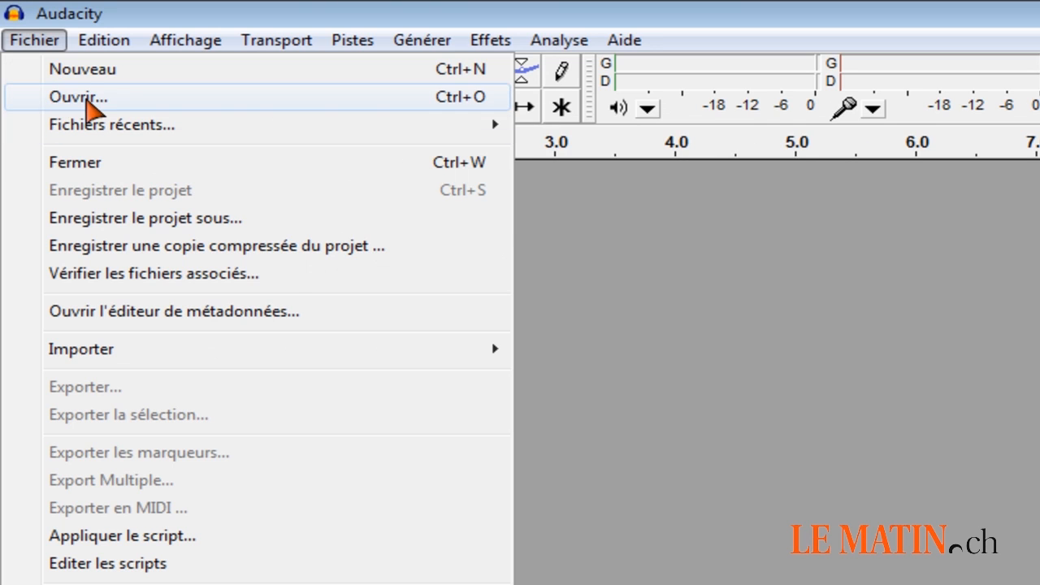
click(86, 99)
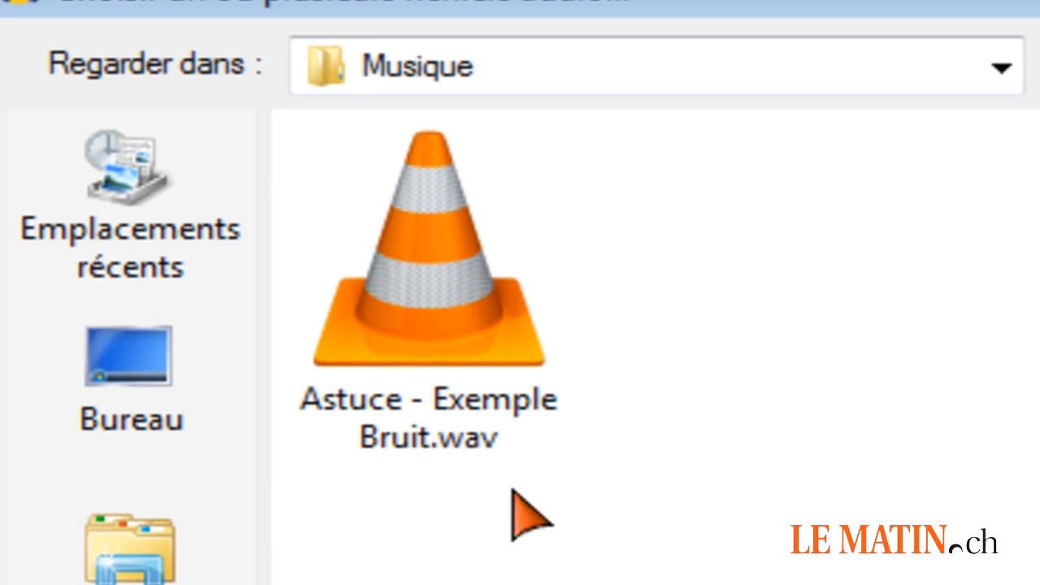
click(218, 252)
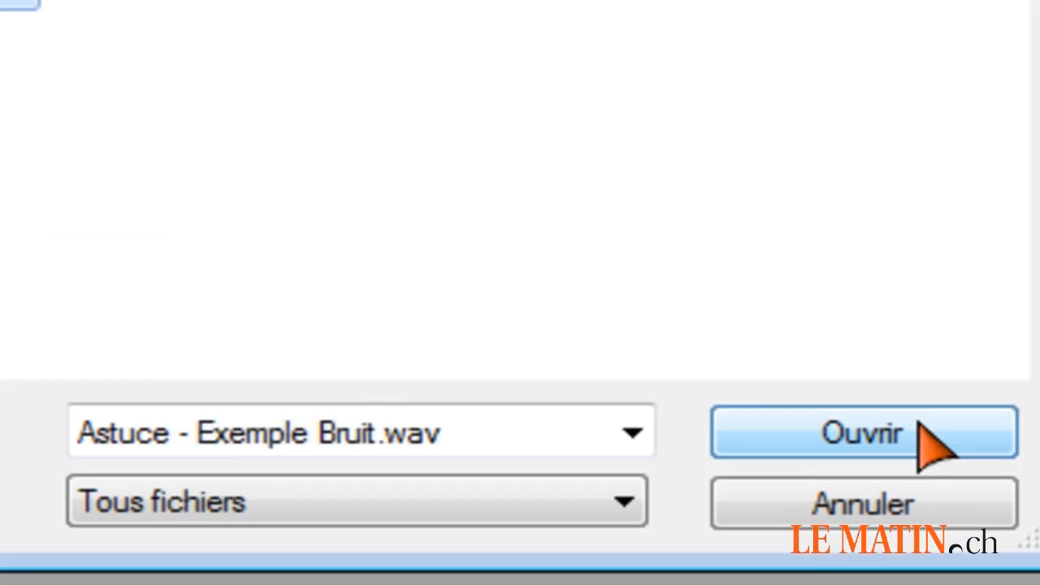
click(927, 435)
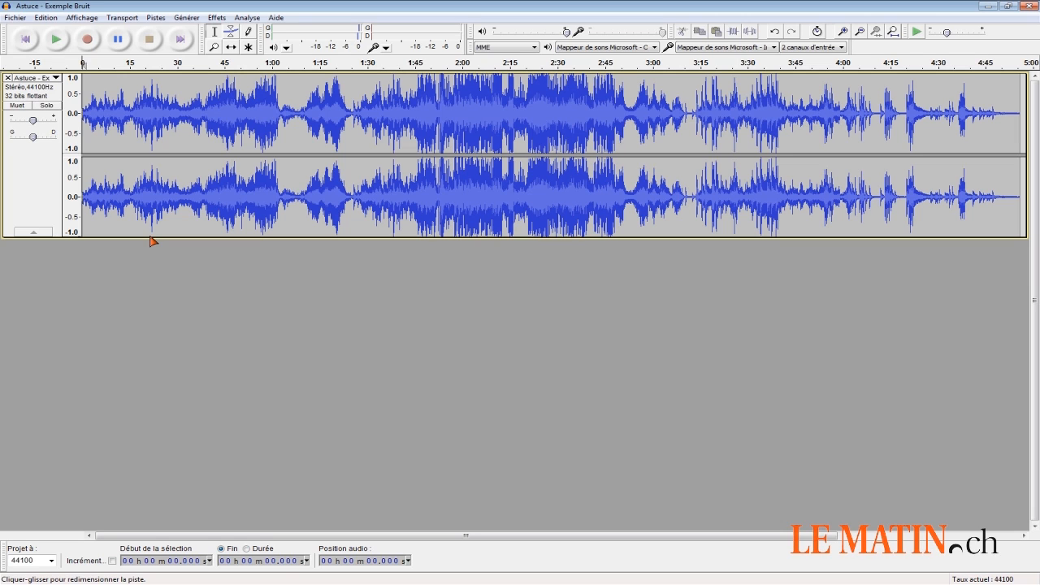
click(57, 40)
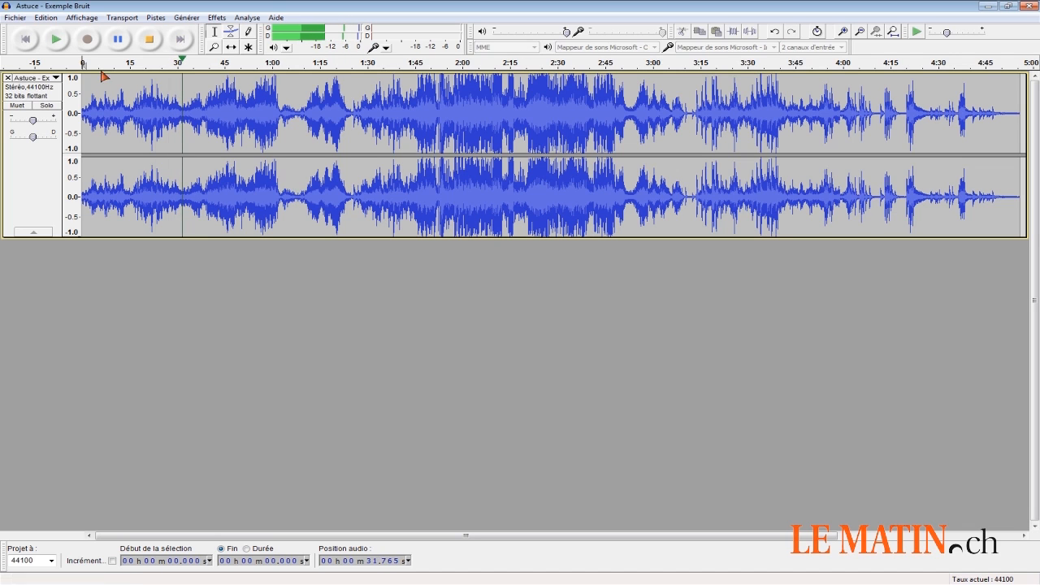
click(149, 39)
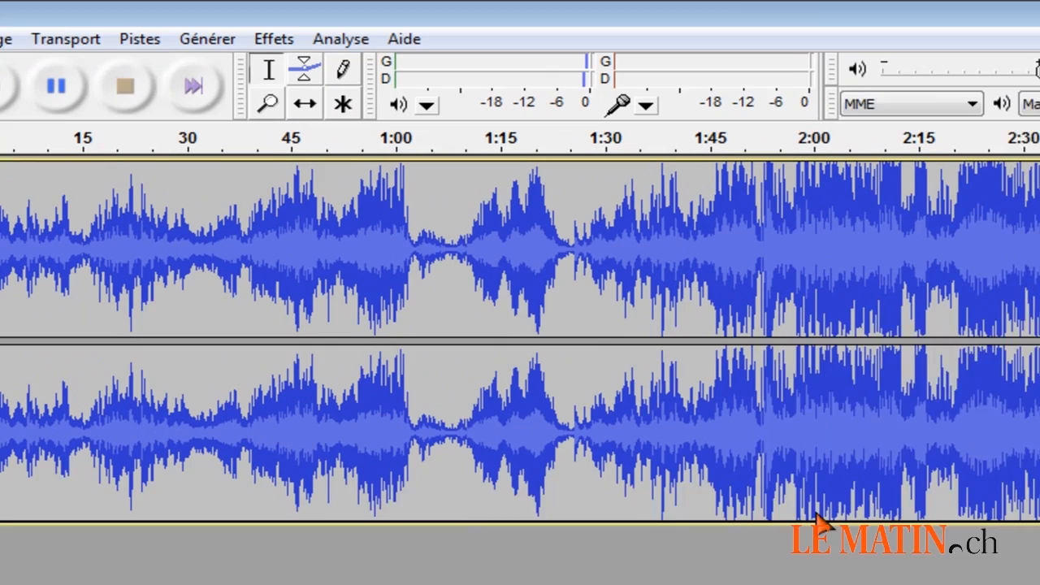
Zoom in on the quiet passage near 1:25 and listen to it from about 1:23.4.
click(353, 122)
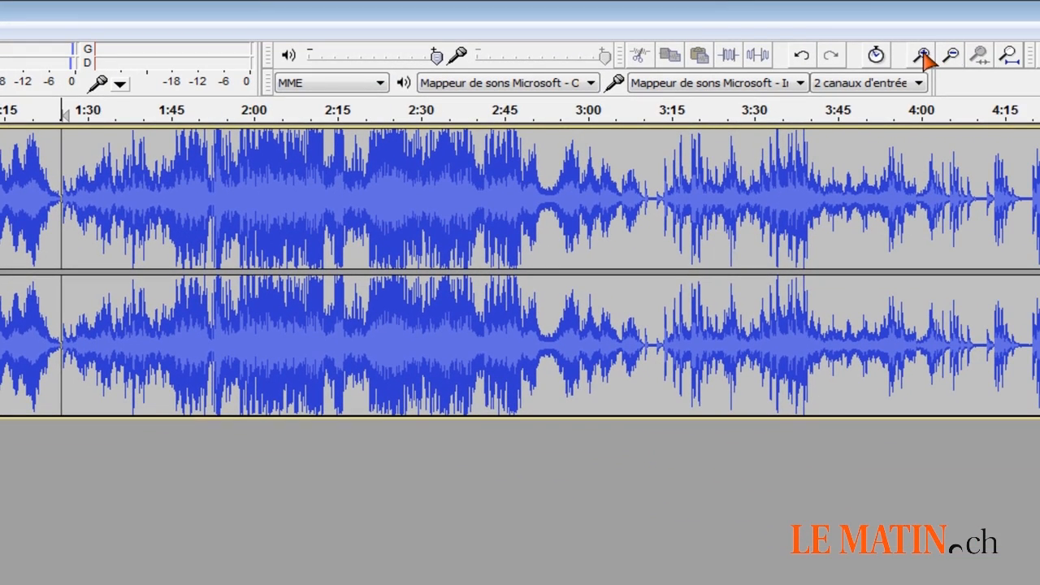
click(939, 57)
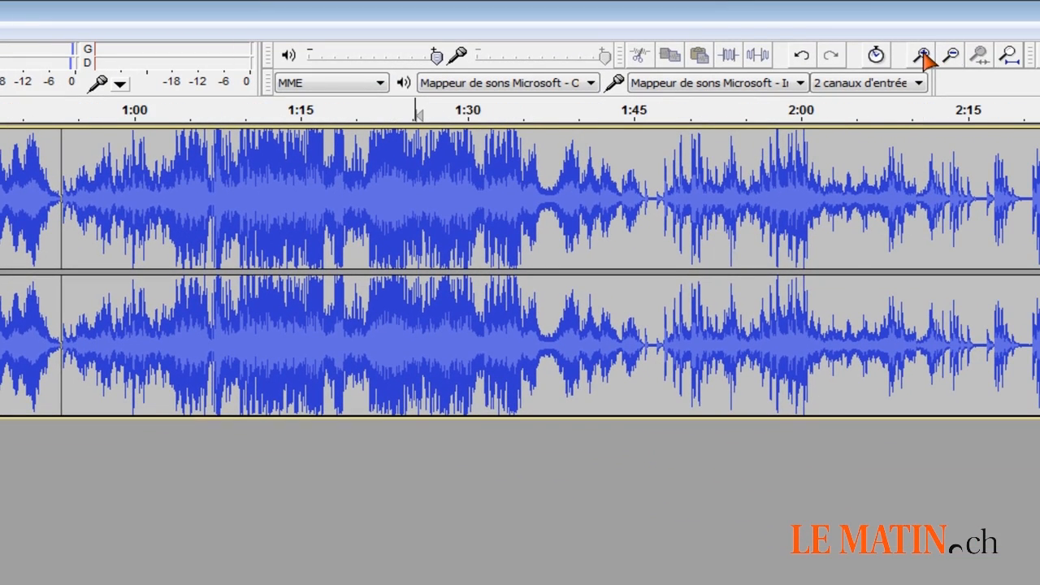
click(939, 57)
click(939, 57)
click(924, 54)
click(924, 54)
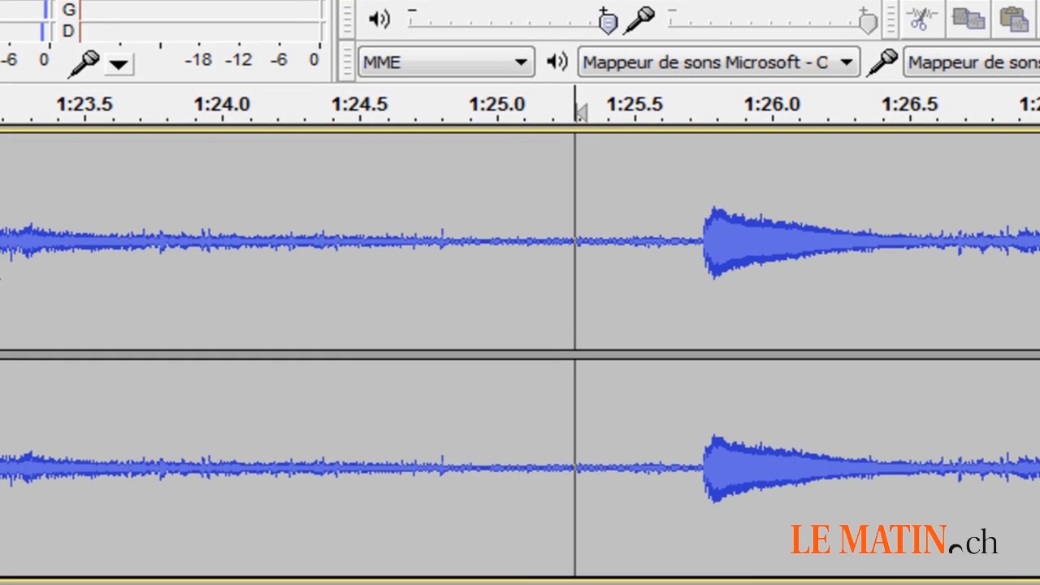
click(45, 252)
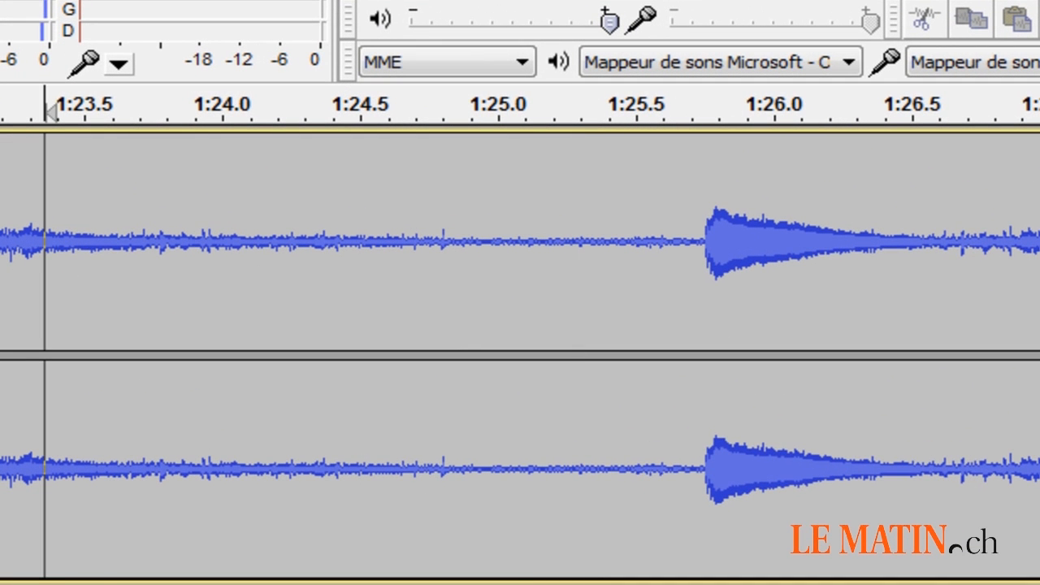
key(space)
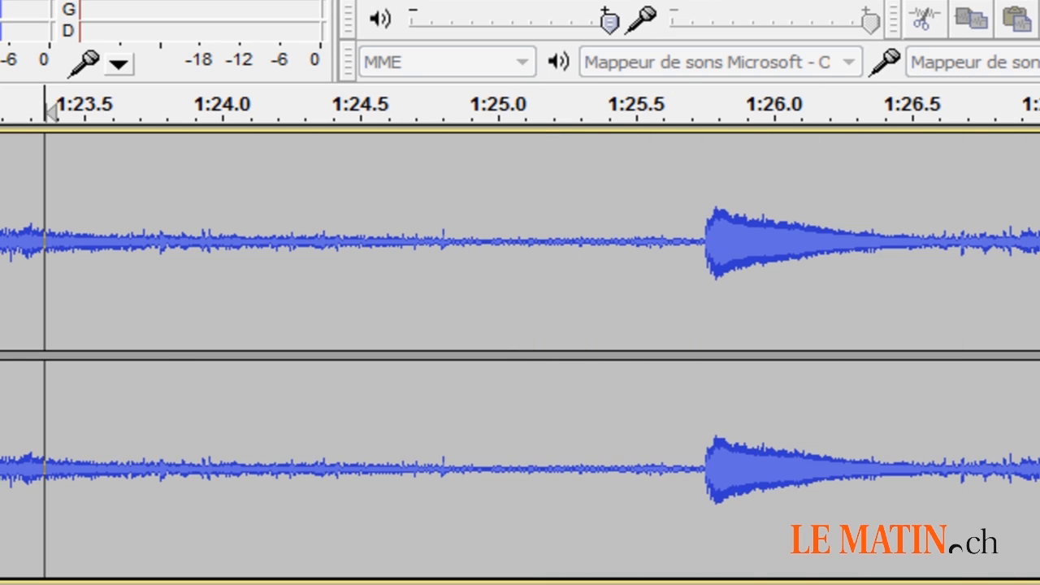
key(space)
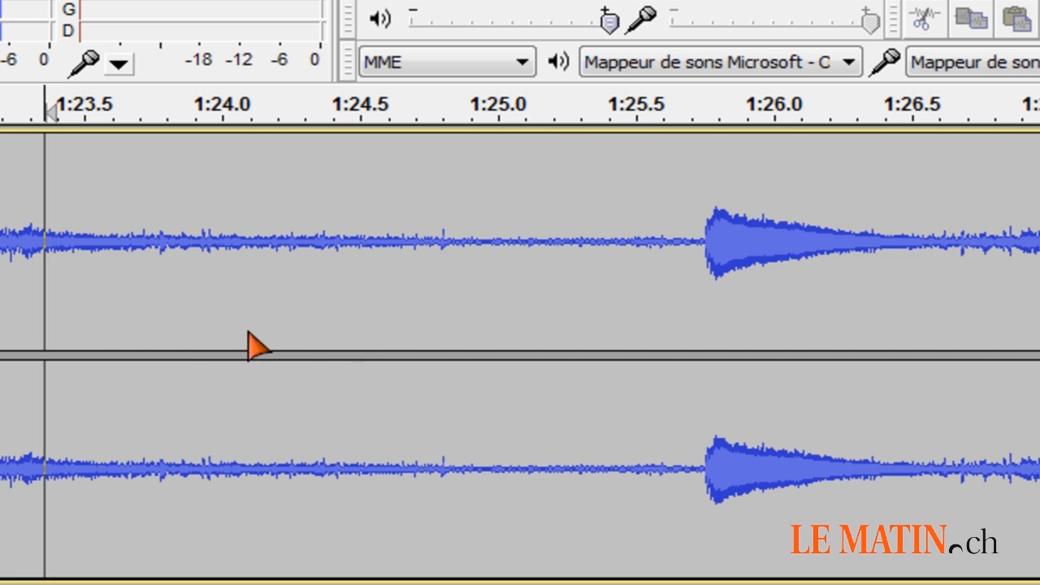
Select the noise-only stretch from about 1:25.1 to just before the next note near 1:25.7 and play it.
drag(91, 262, 689, 261)
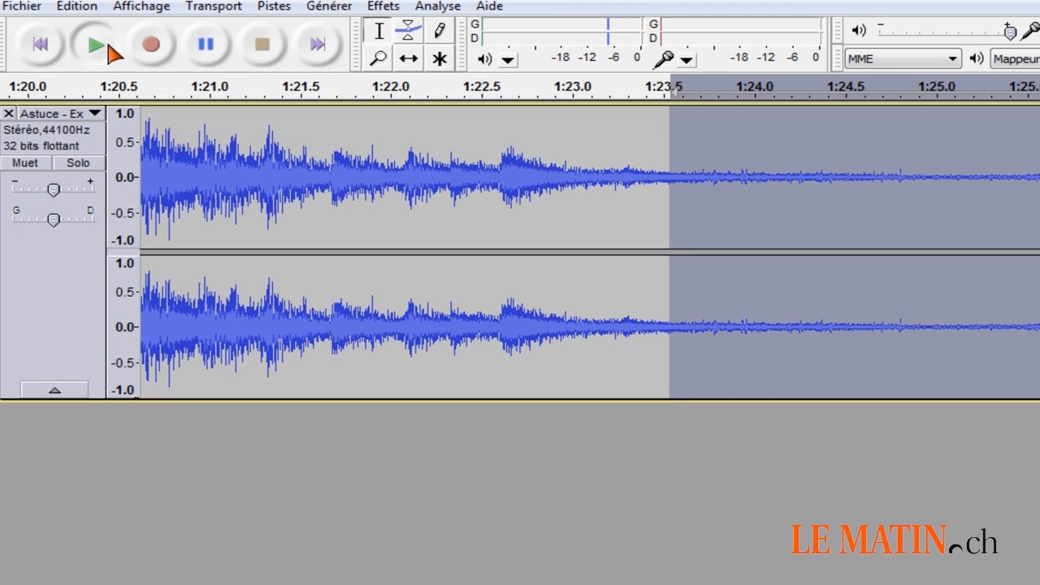
click(109, 49)
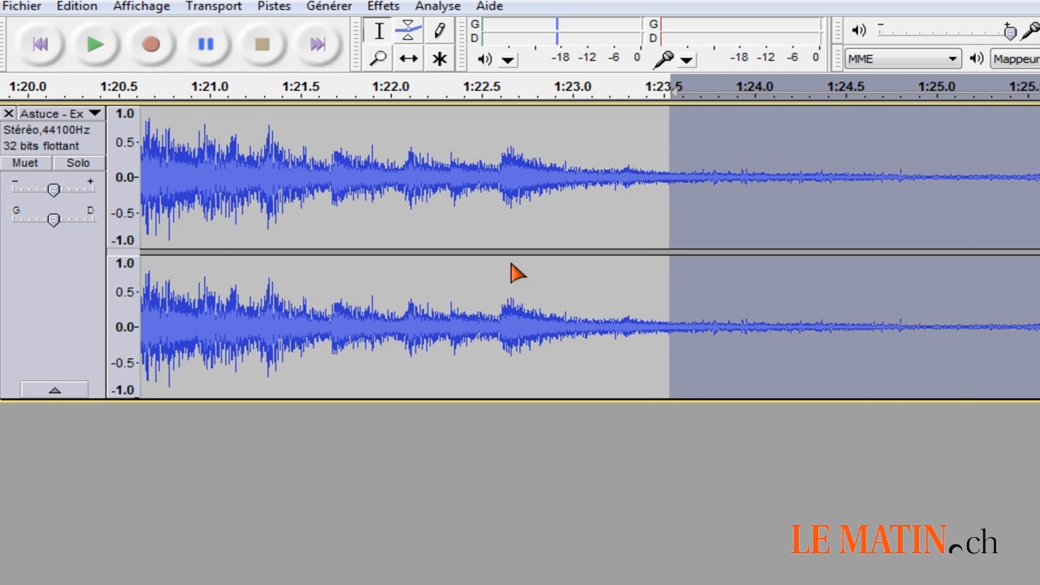
click(754, 183)
drag(958, 191, 1032, 193)
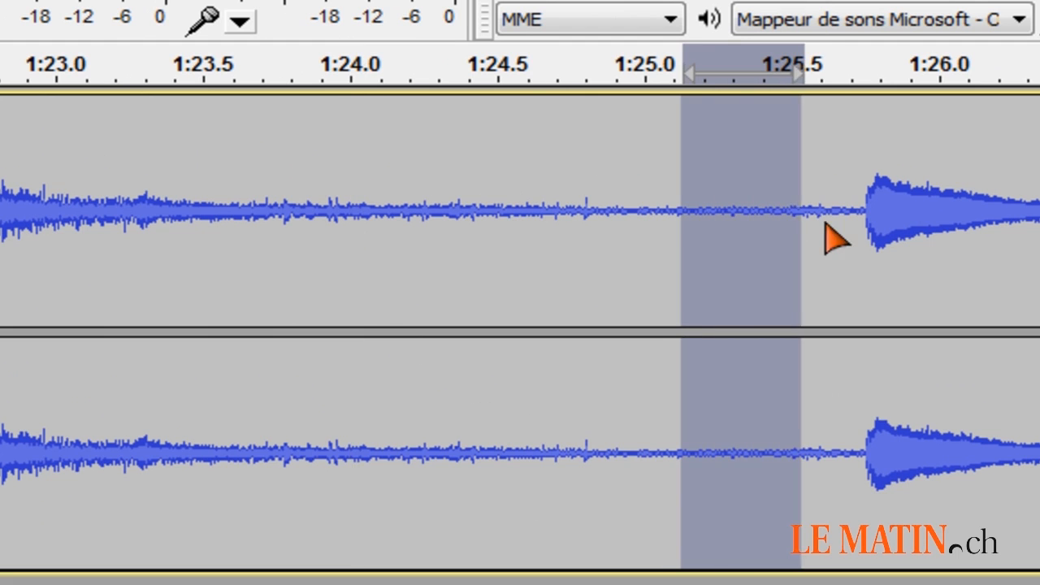
drag(826, 226, 852, 231)
key(space)
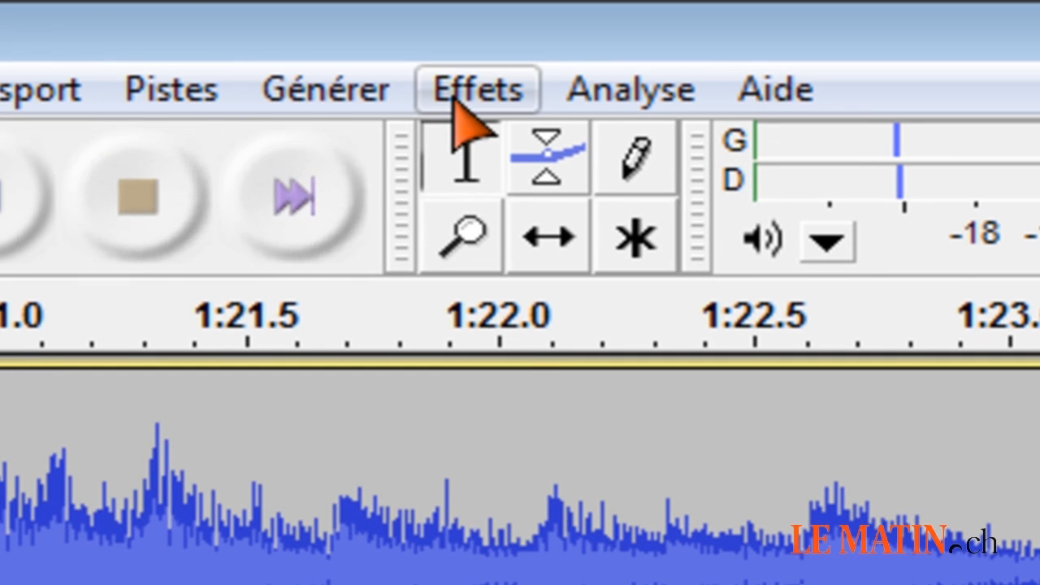
Take the noise profile from the selected stretch with the Réduction du bruit effect.
click(457, 102)
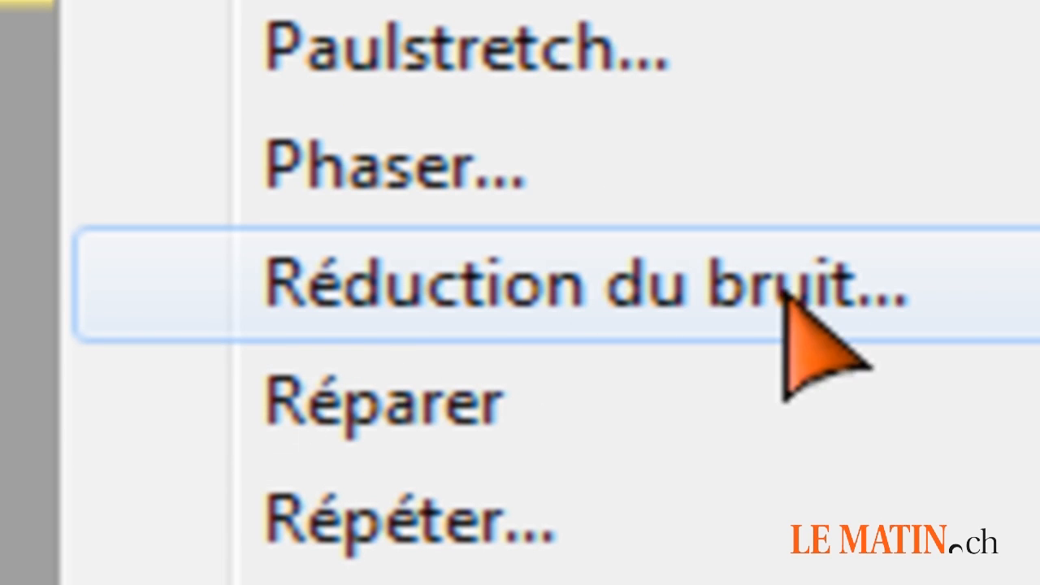
click(888, 291)
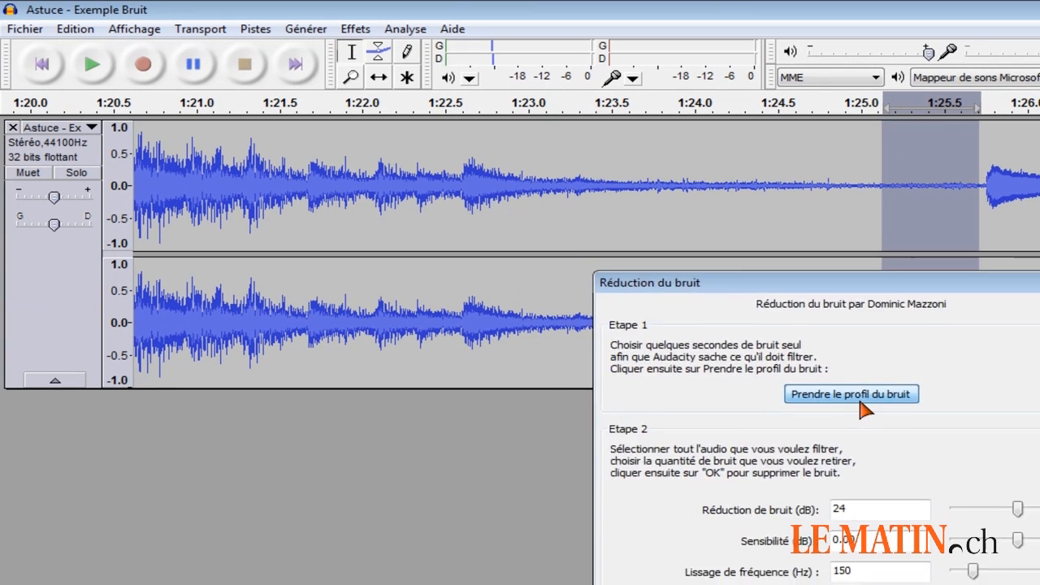
click(543, 376)
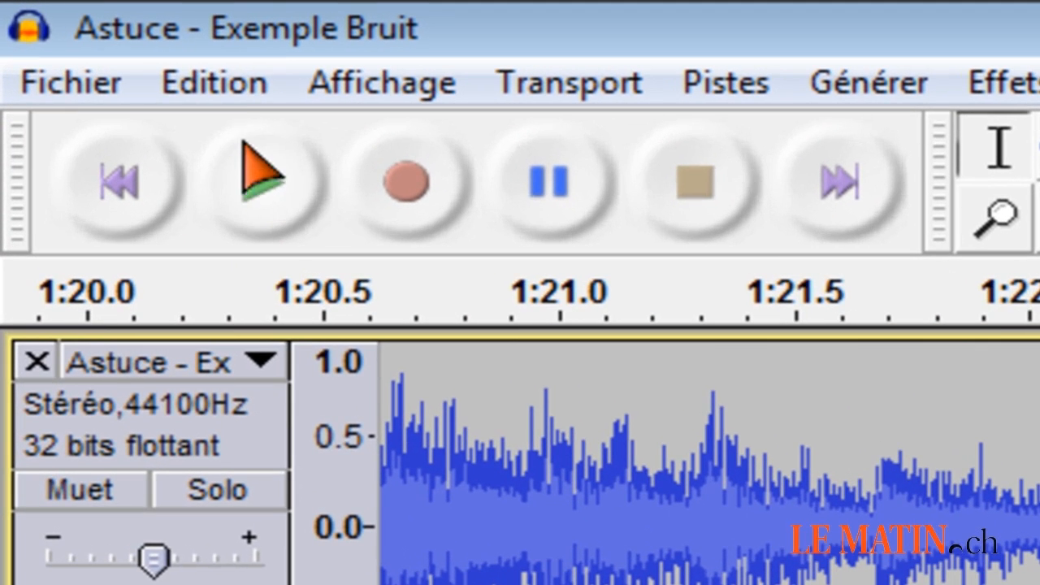
Select the whole audio track.
click(222, 91)
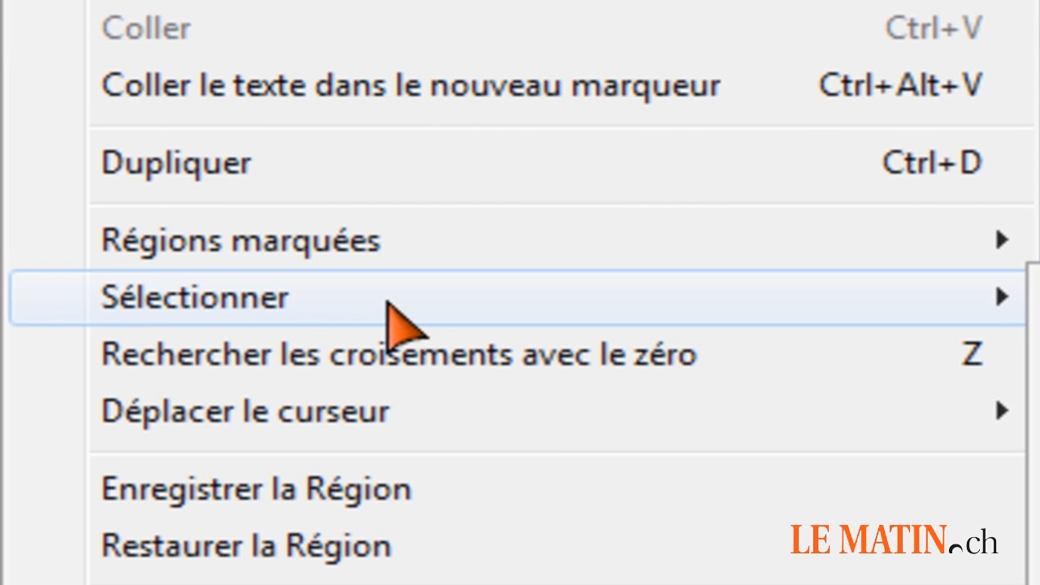
click(382, 302)
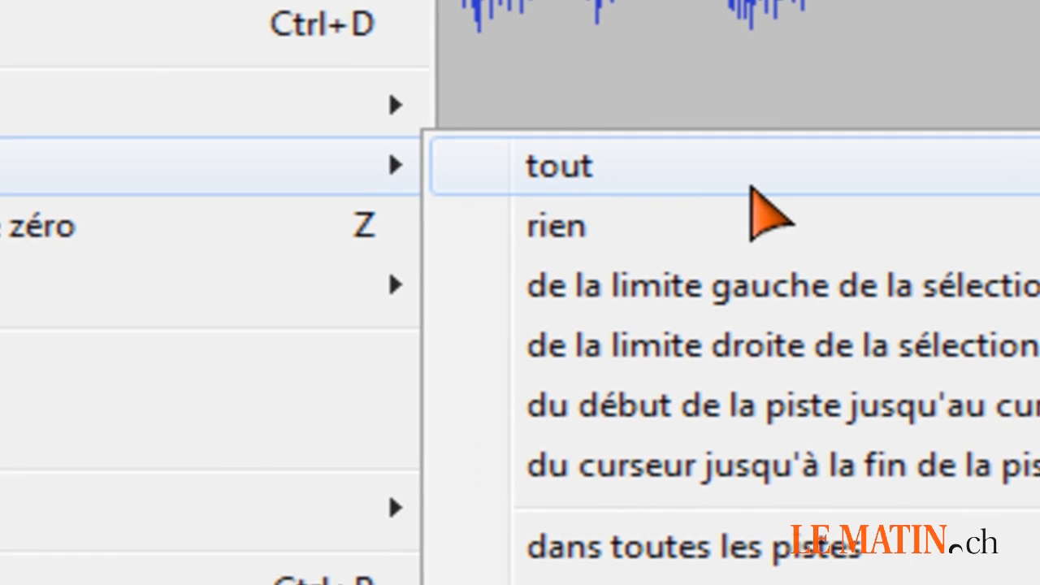
click(752, 188)
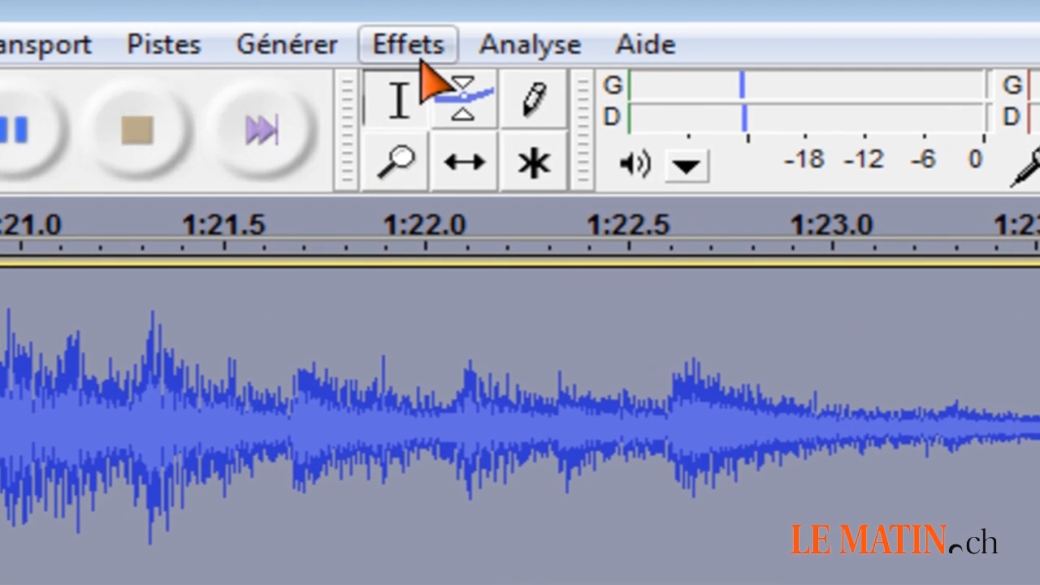
Preview the Réduction du bruit effect on the selected audio, set the noise reduction to 32 dB and preview it again.
click(356, 32)
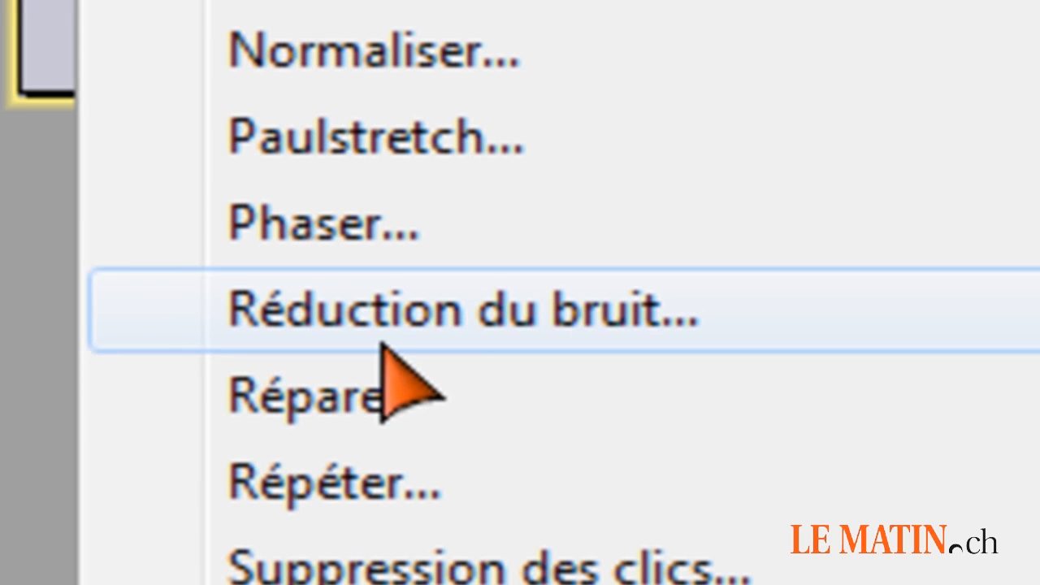
click(644, 302)
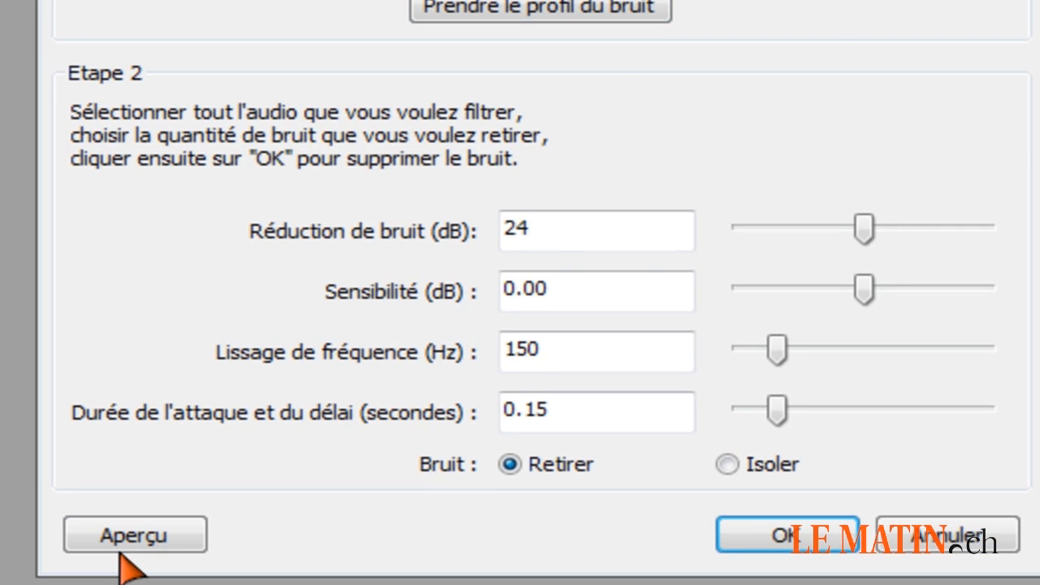
click(122, 551)
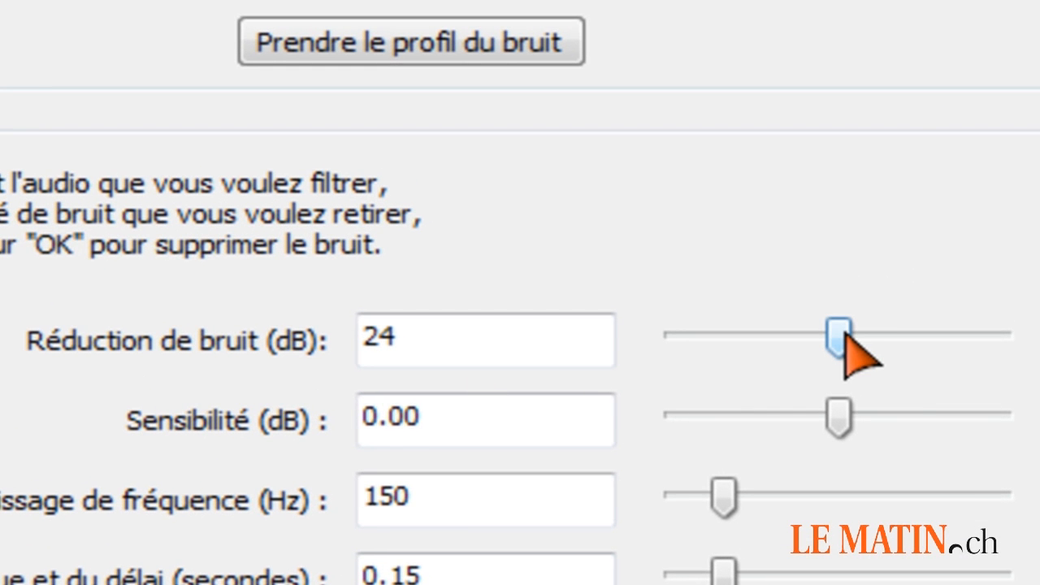
drag(846, 336, 867, 390)
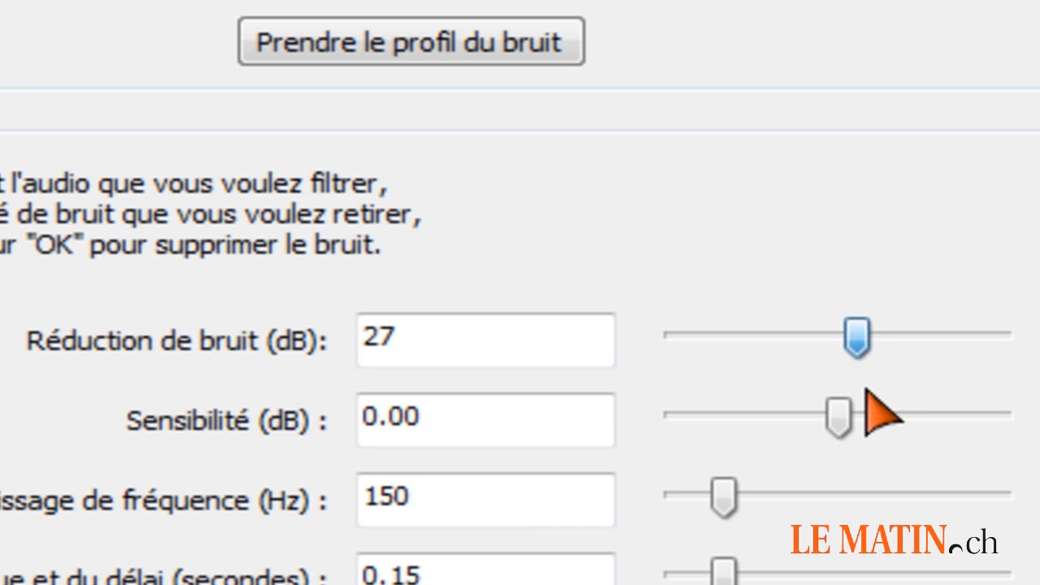
drag(867, 391, 900, 383)
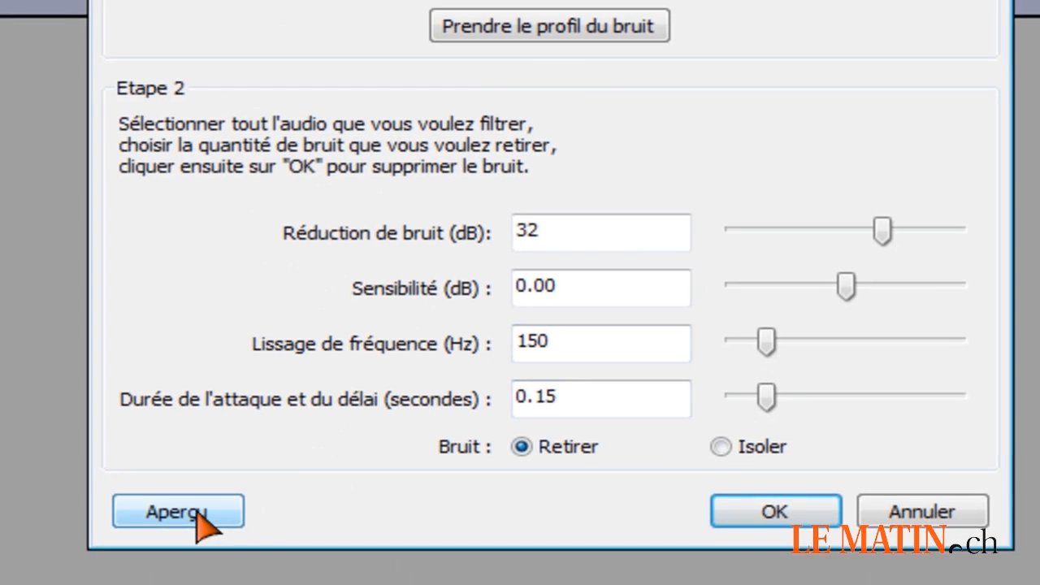
click(204, 523)
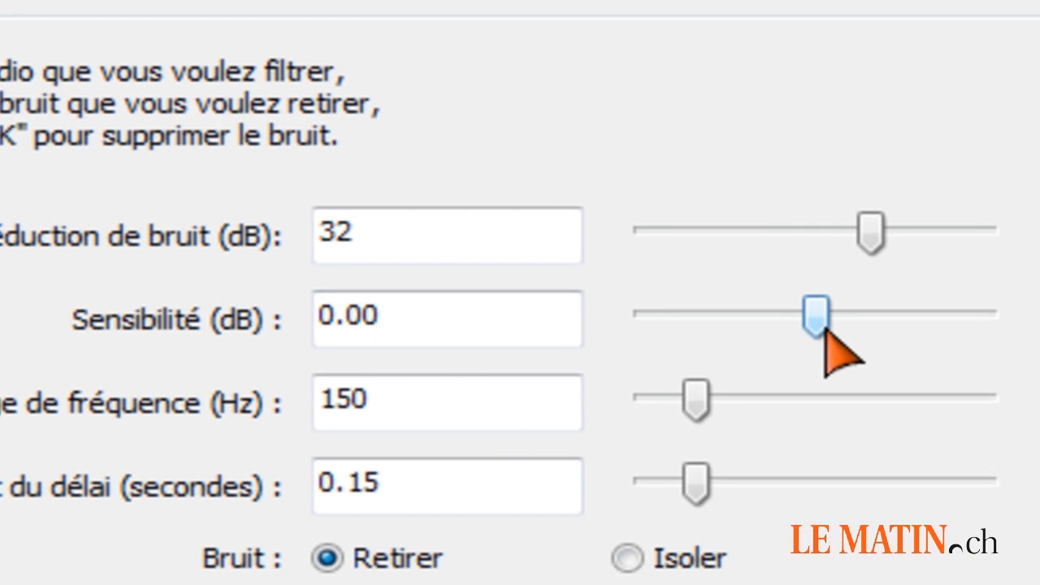
Set the sensitivity to 5.04 dB, preview the result and apply the noise reduction to the whole track.
drag(825, 329, 861, 362)
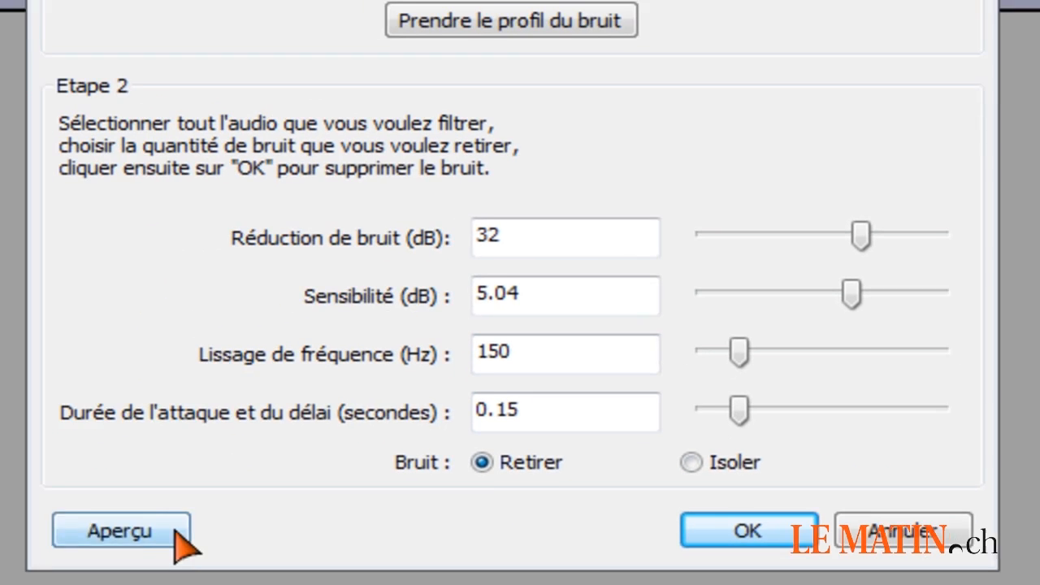
click(198, 519)
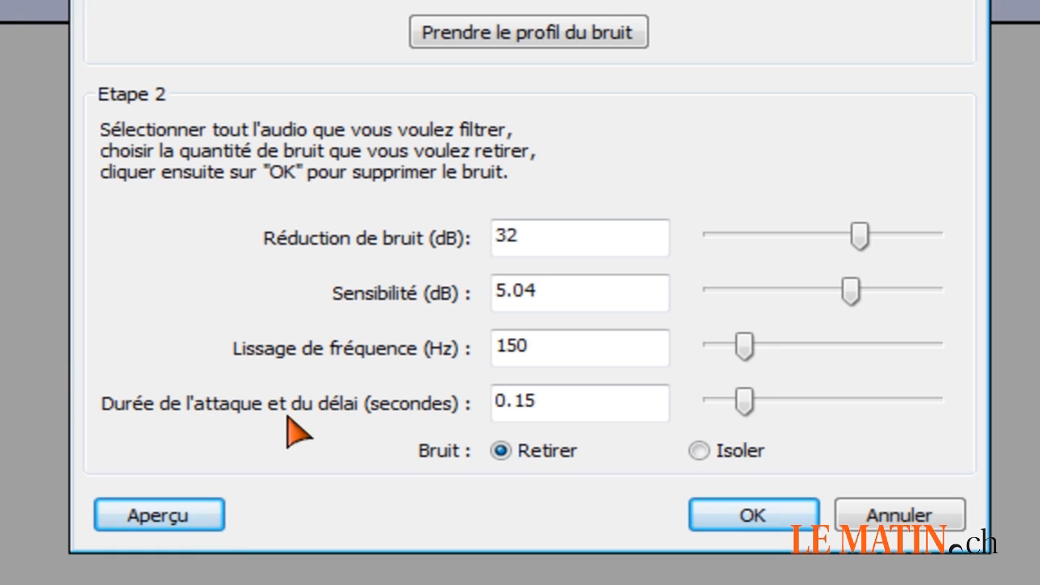
click(750, 517)
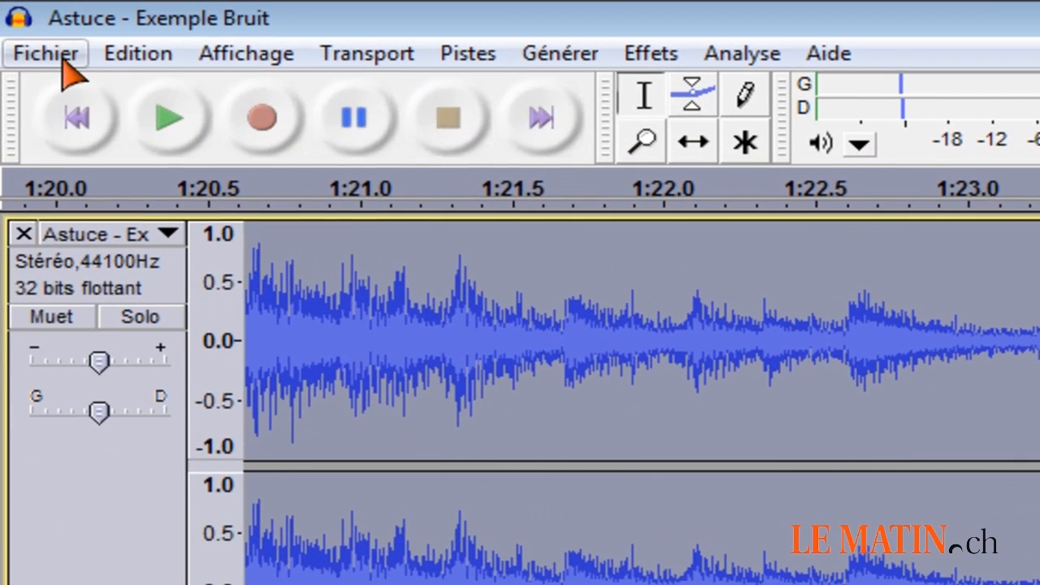
Start exporting the cleaned audio with WAV (Microsoft) signé 16 bits PCM as the file type.
click(18, 17)
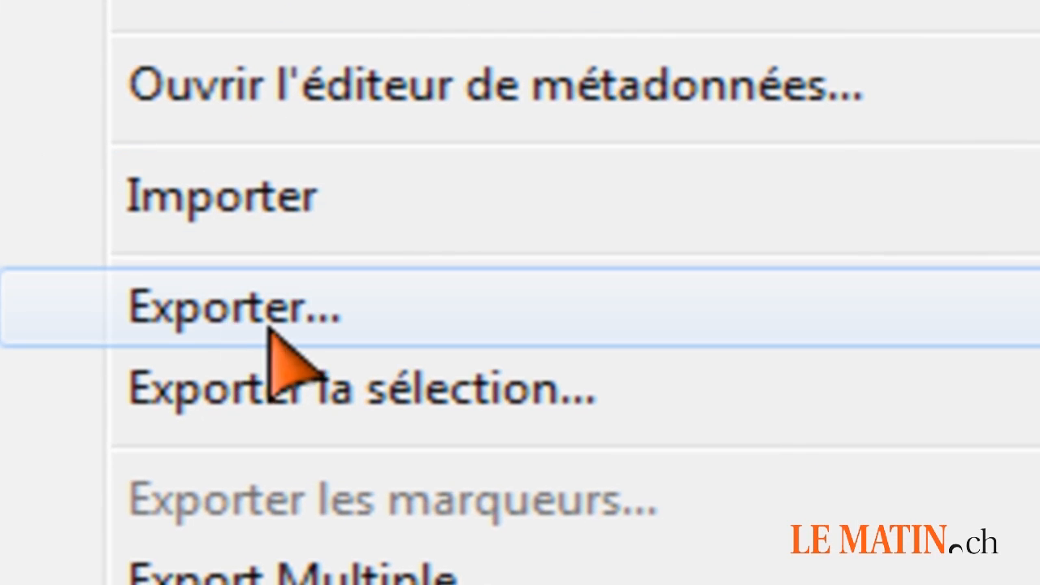
click(272, 333)
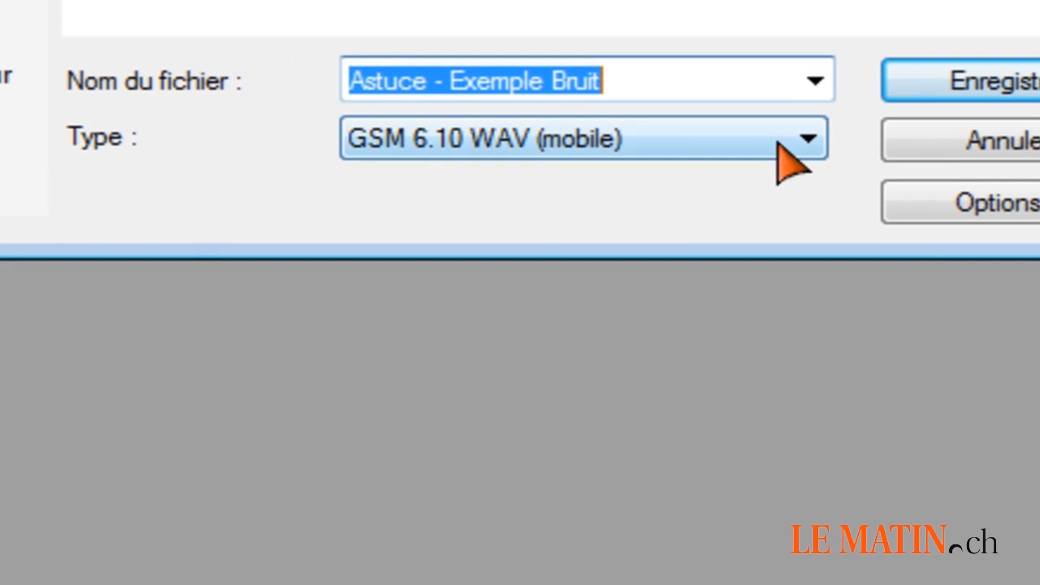
click(805, 140)
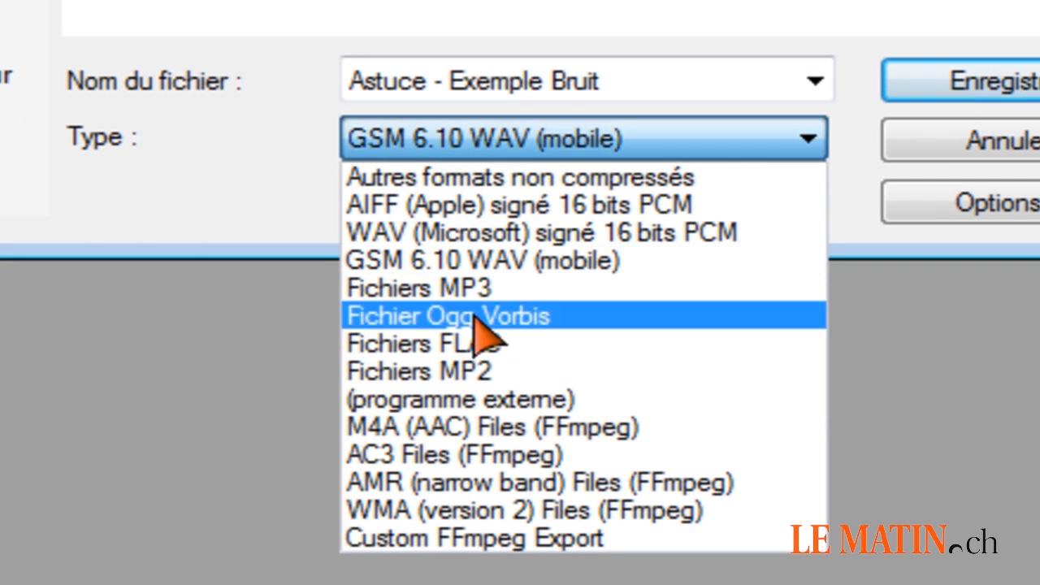
click(545, 241)
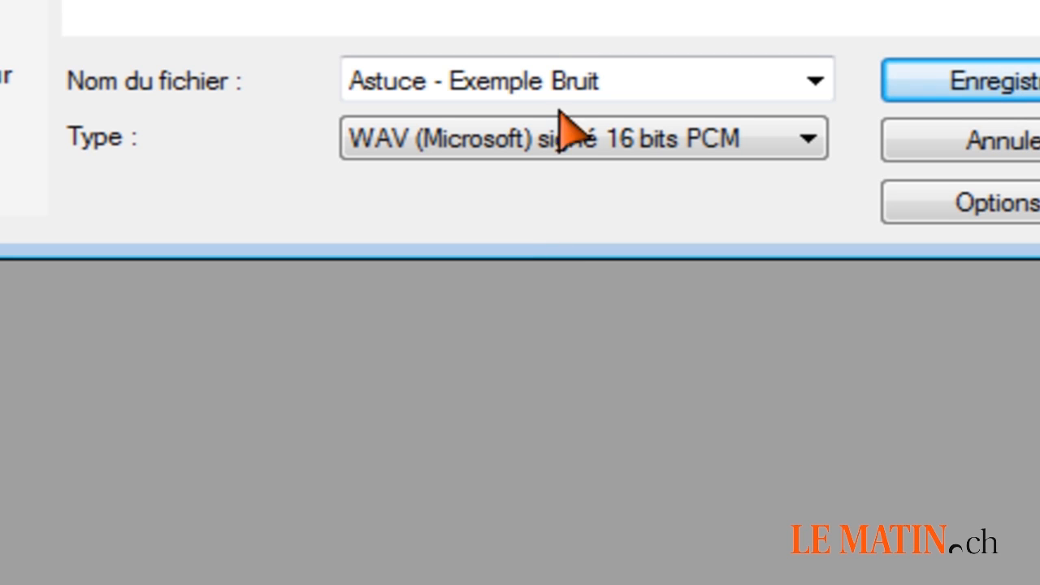
Name the exported file Astuce - Exemple Bruit nettoyé and save it.
click(625, 87)
click(633, 84)
text(nettoyé)
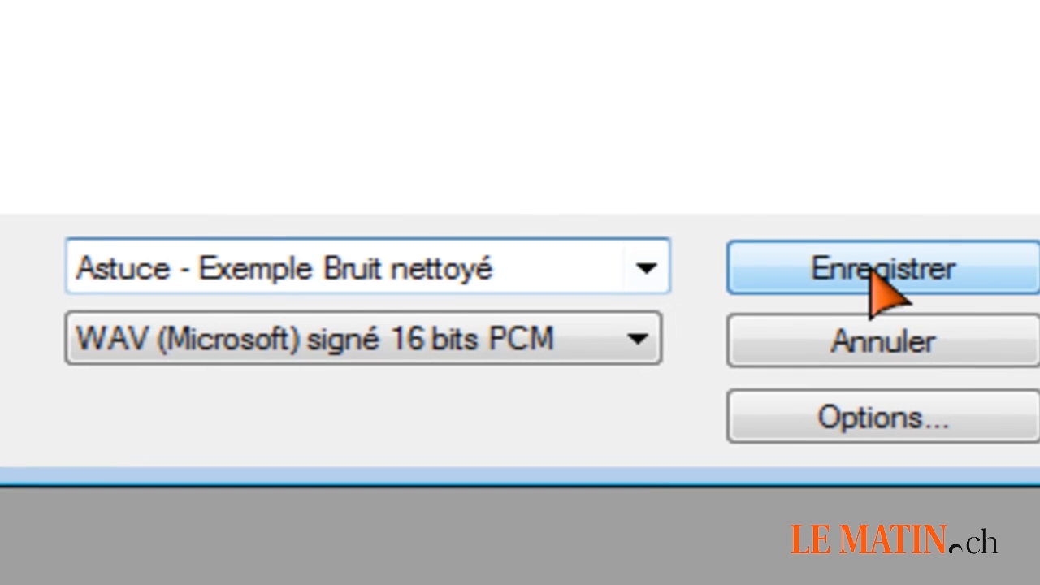
click(881, 272)
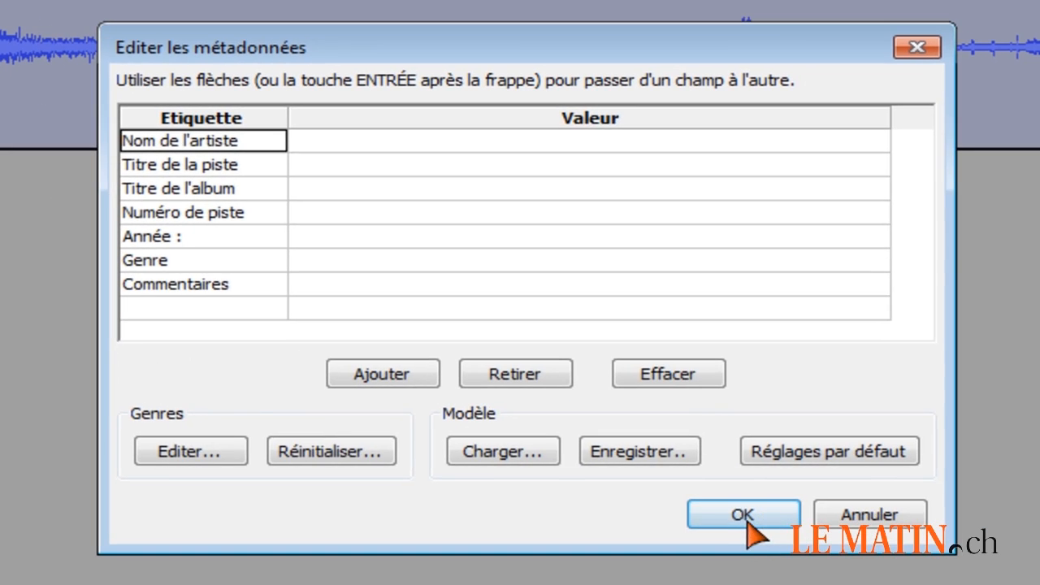
click(746, 523)
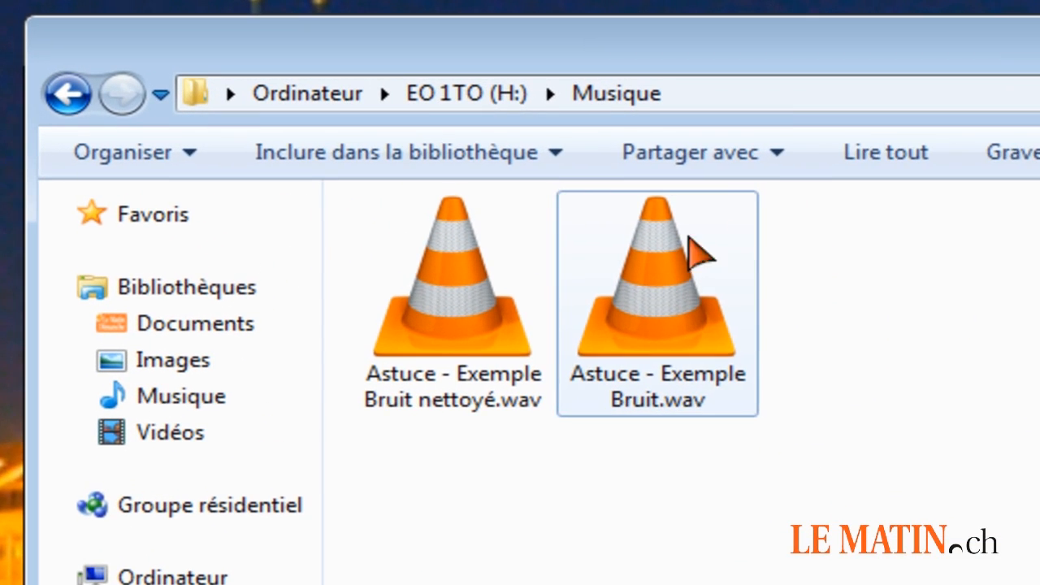
Play Astuce - Exemple Bruit nettoyé.wav from the Musique folder in VLC, and clear the open windows from the desktop.
double_click(464, 336)
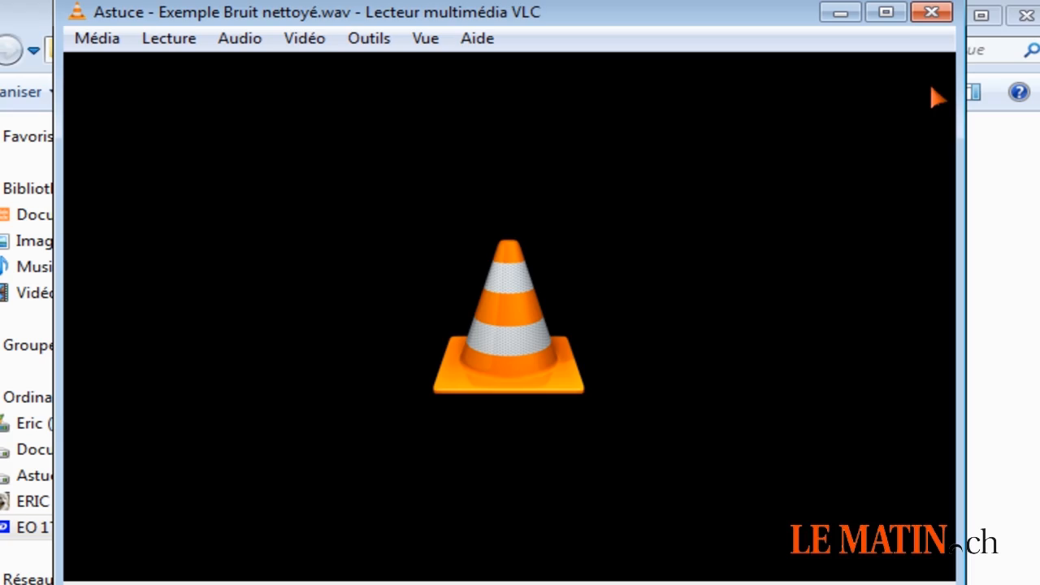
click(841, 12)
click(935, 16)
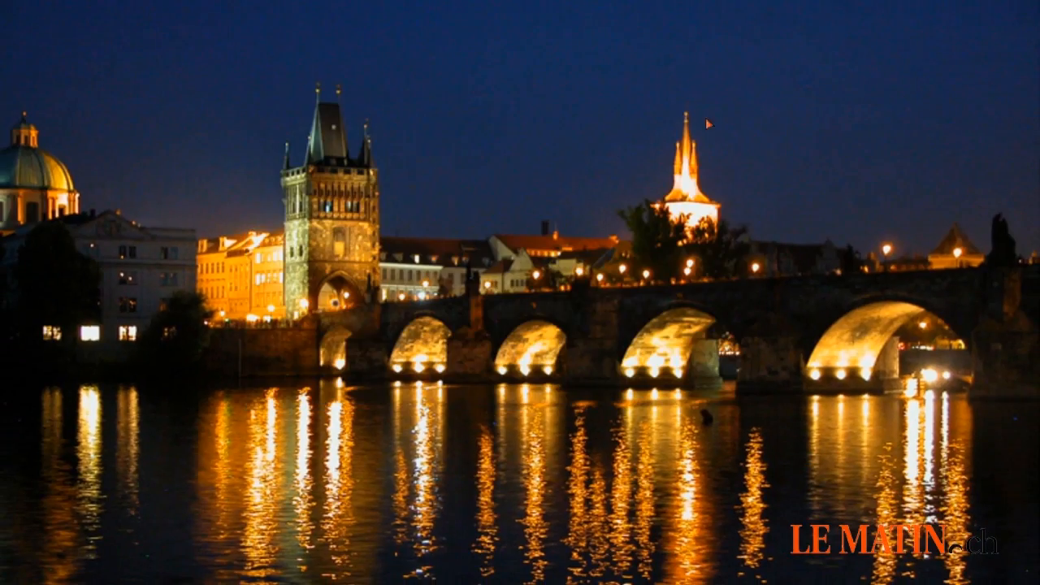